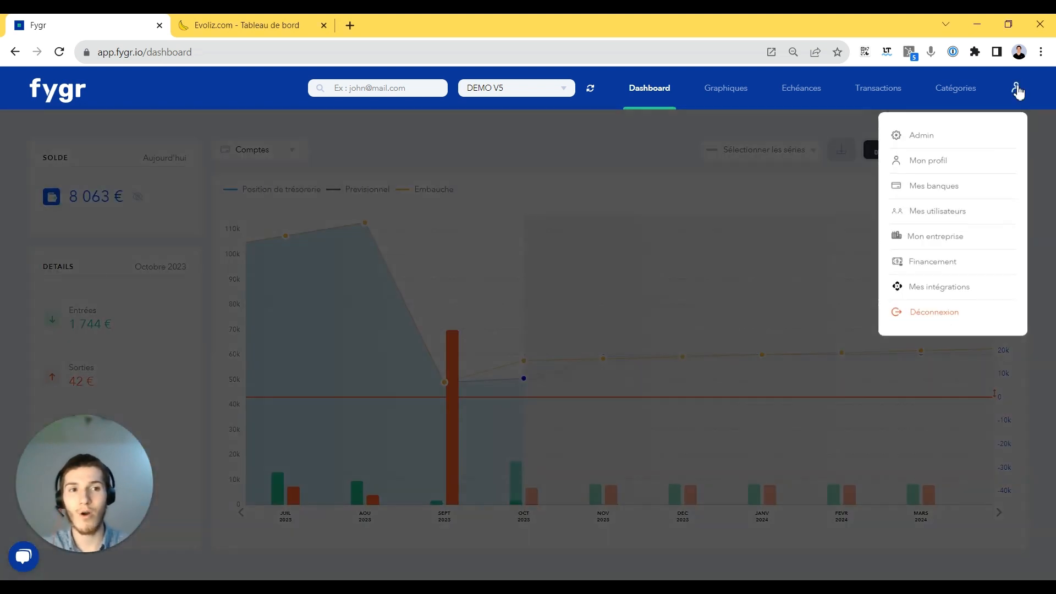
# - Add a new integration to the account and validate Evoliz as the tool to synchronise
pyautogui.click(1017, 91)
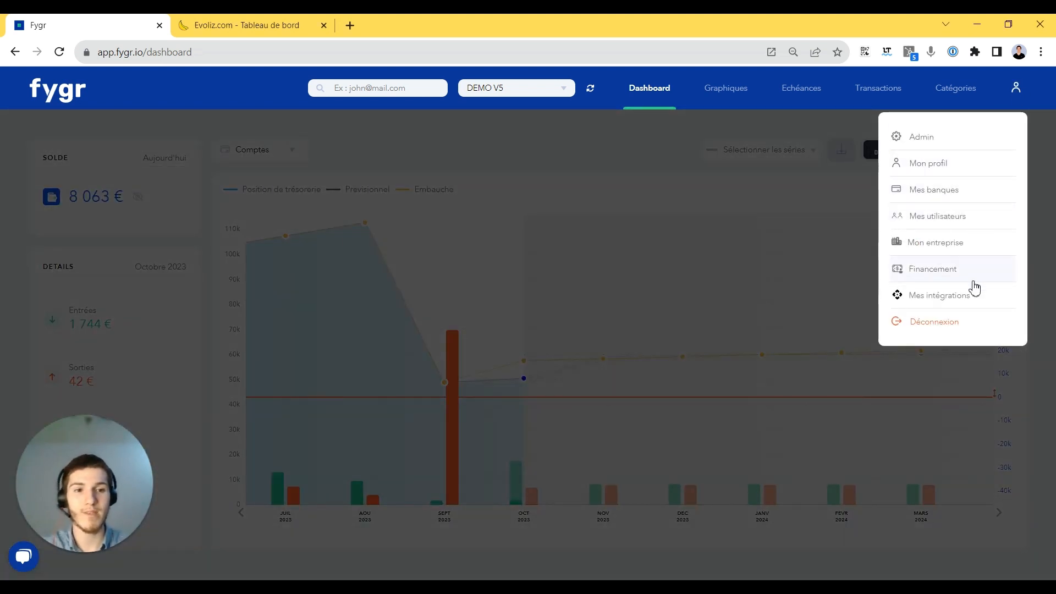
pyautogui.click(971, 301)
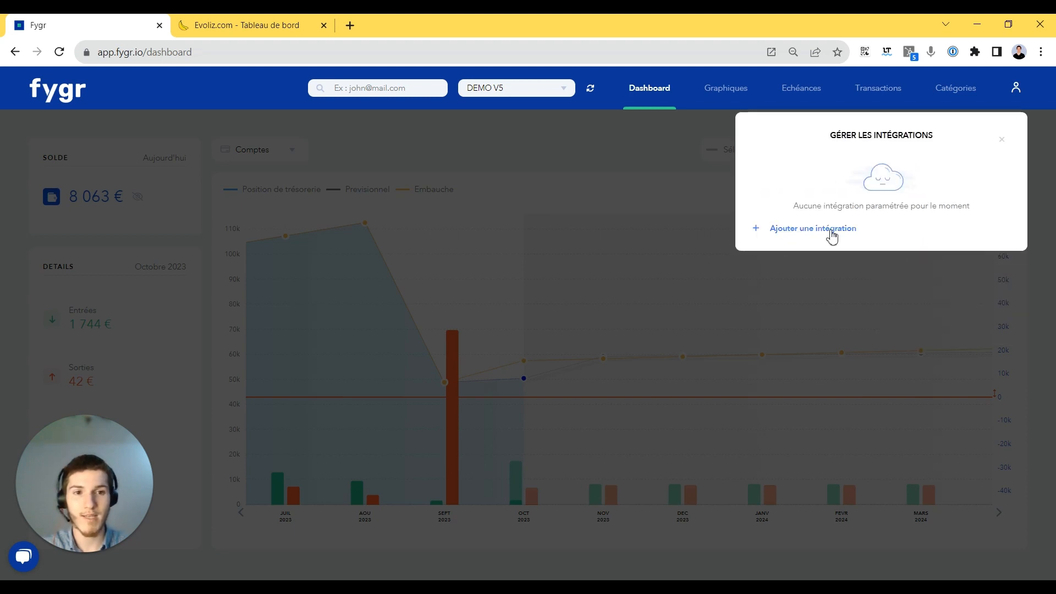
pyautogui.click(832, 229)
pyautogui.click(474, 224)
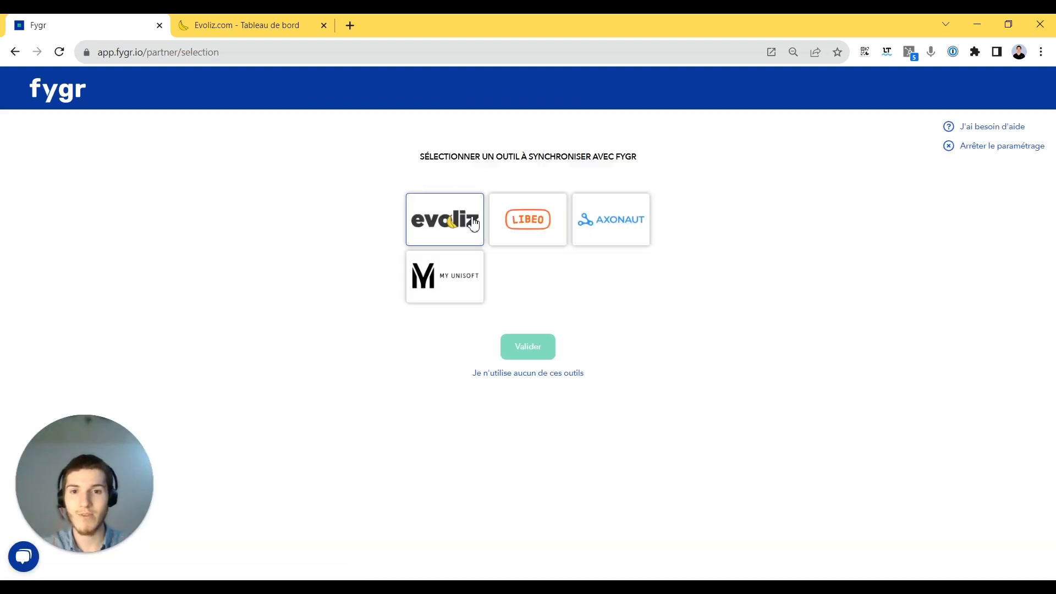
pyautogui.click(526, 342)
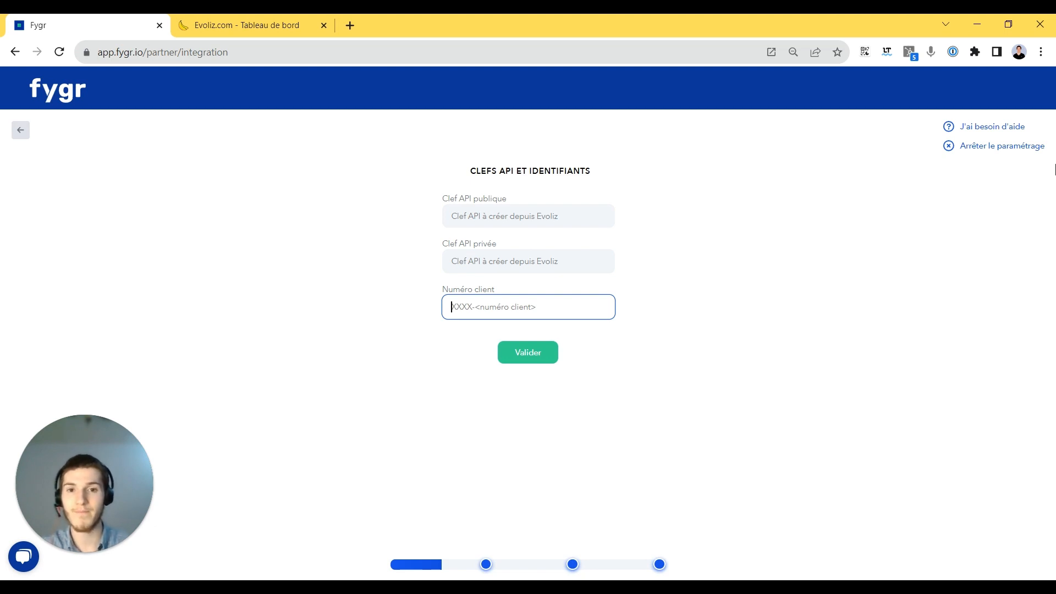
# - Switch to Evoliz and open the API key management of the Evoliz API connector among the applications
pyautogui.click(195, 20)
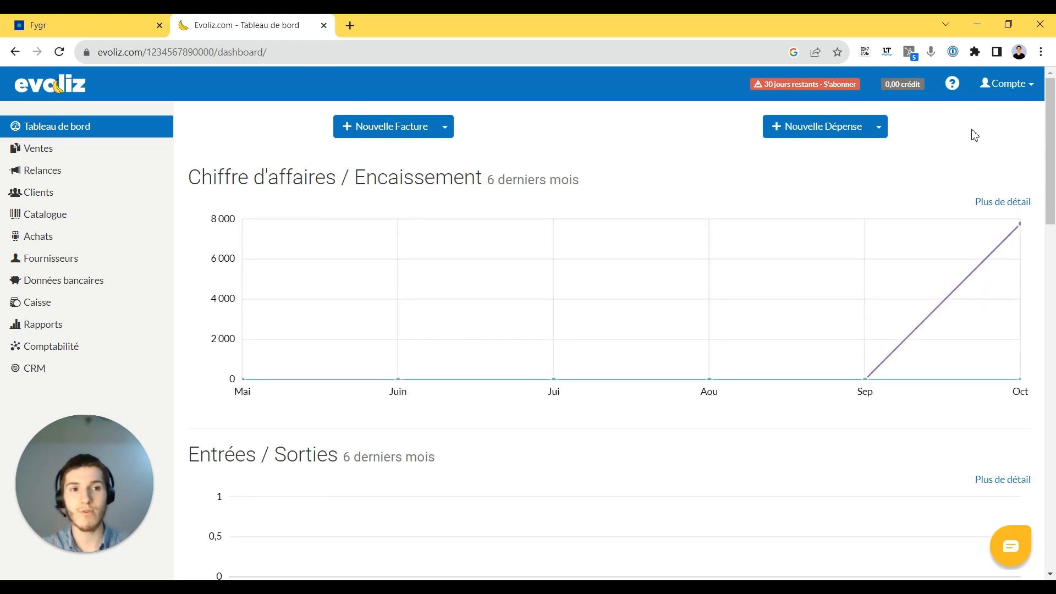
pyautogui.click(1013, 85)
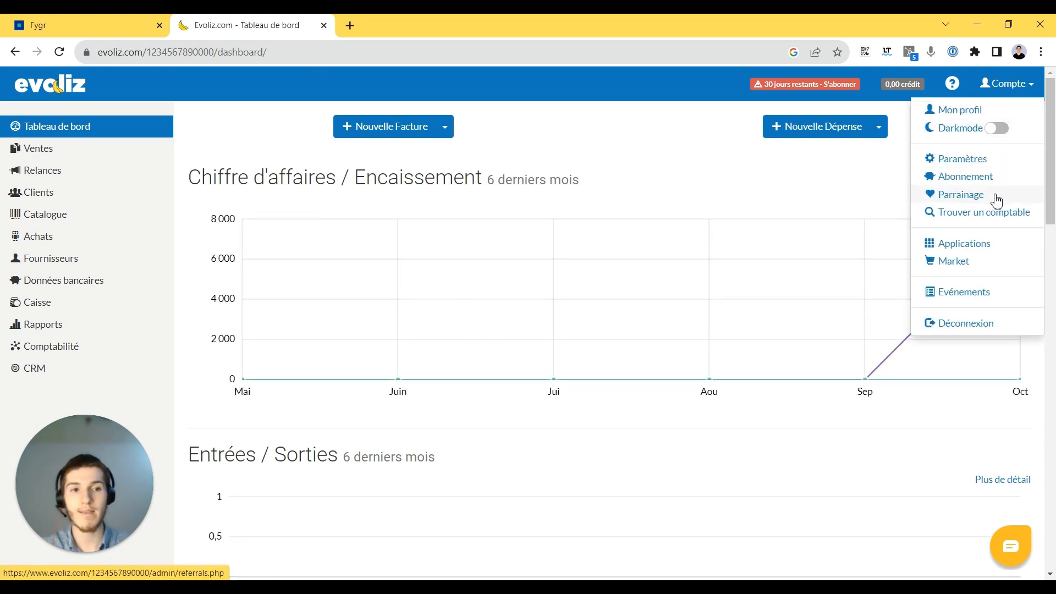
pyautogui.click(983, 250)
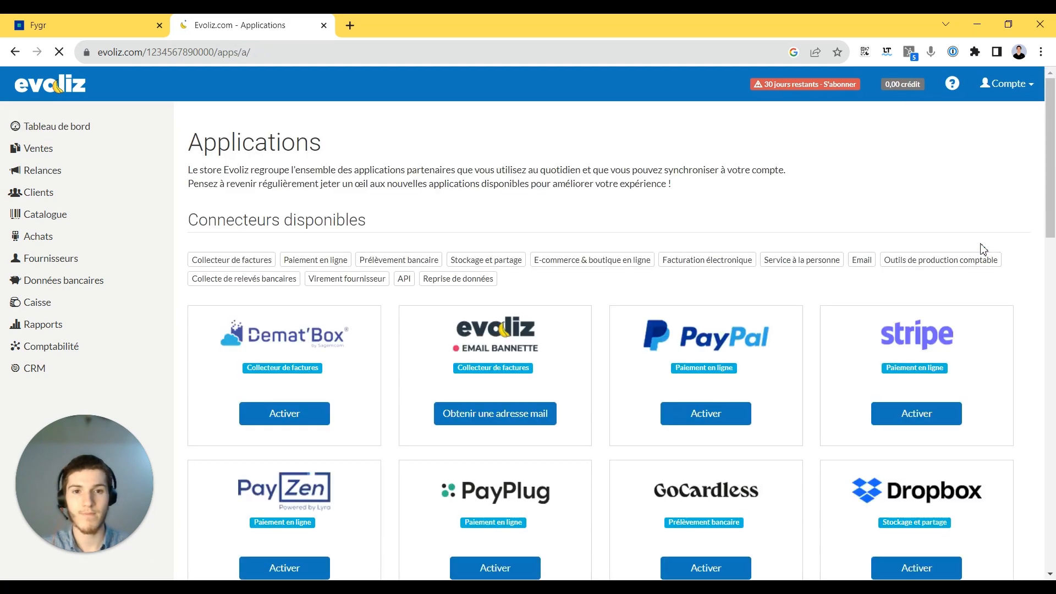
pyautogui.scroll(-3, 726, 170)
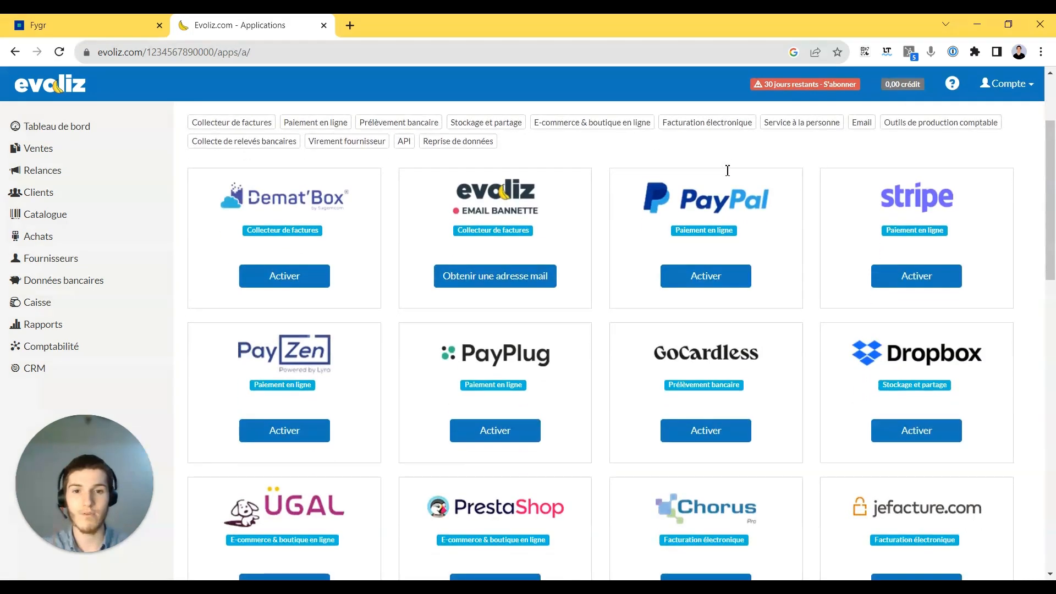
pyautogui.scroll(-12, 727, 170)
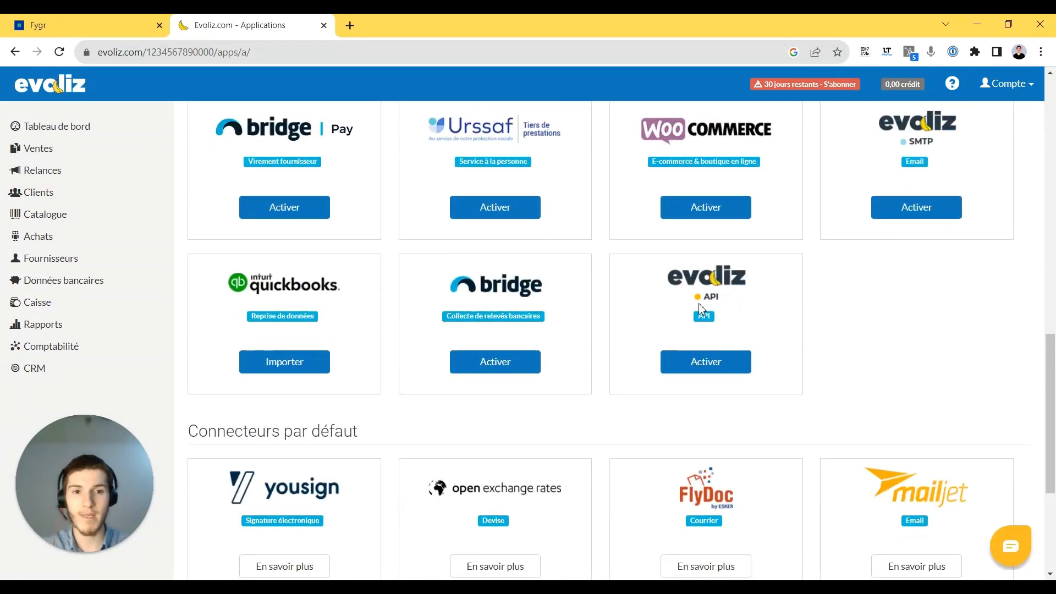
pyautogui.click(704, 378)
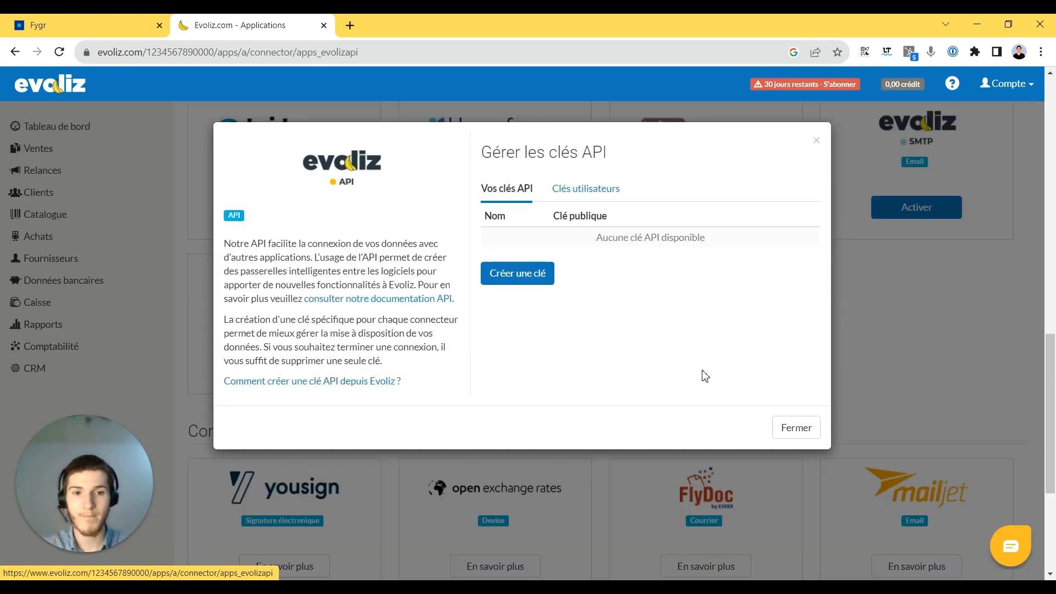
# - Start creating an API key and name it "Clé Fygr"
pyautogui.click(523, 282)
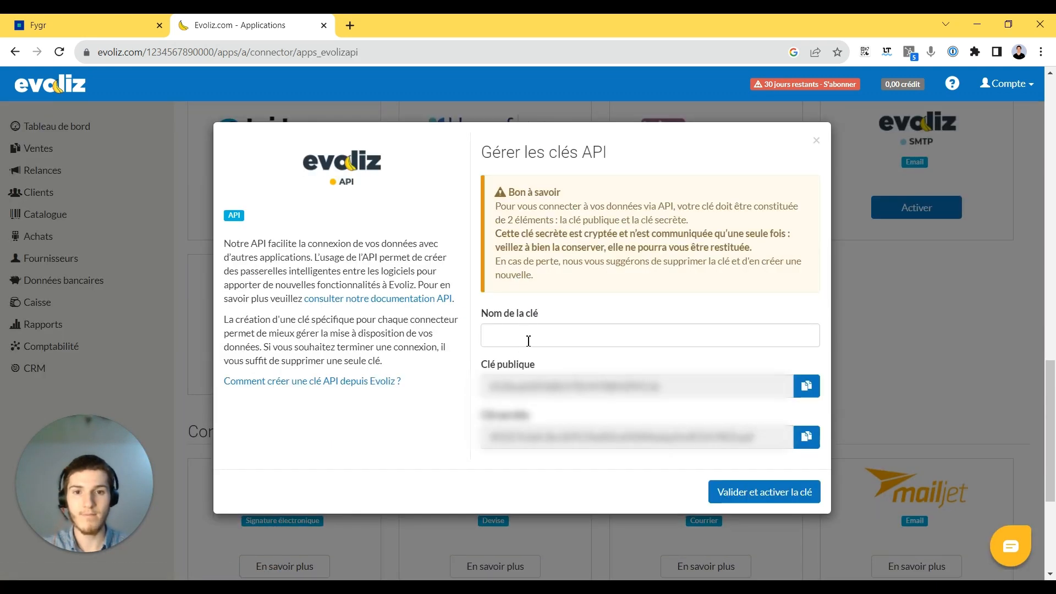
pyautogui.click(528, 341)
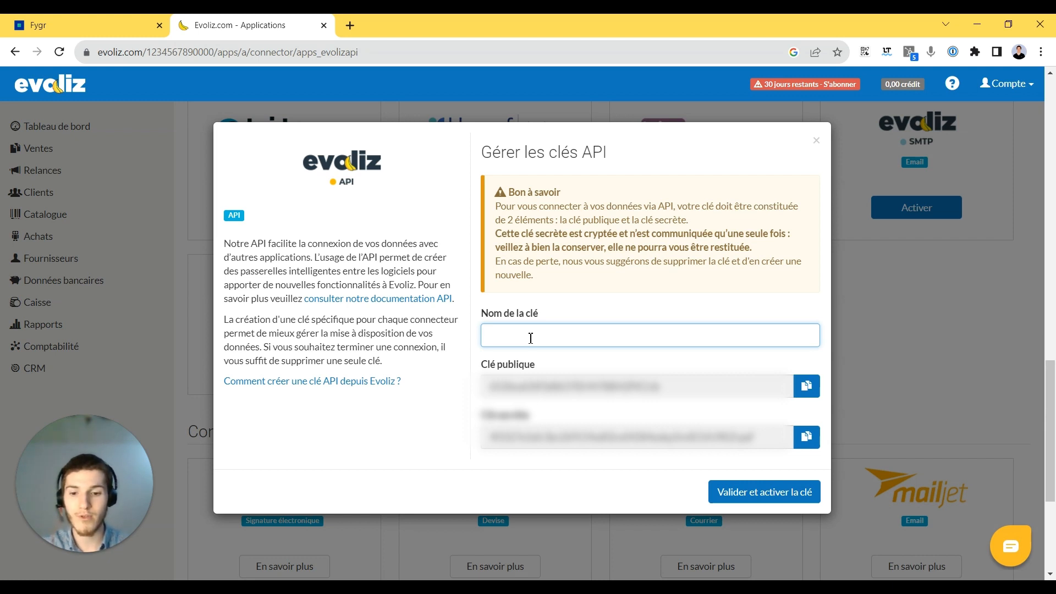
pyautogui.write('Cl')
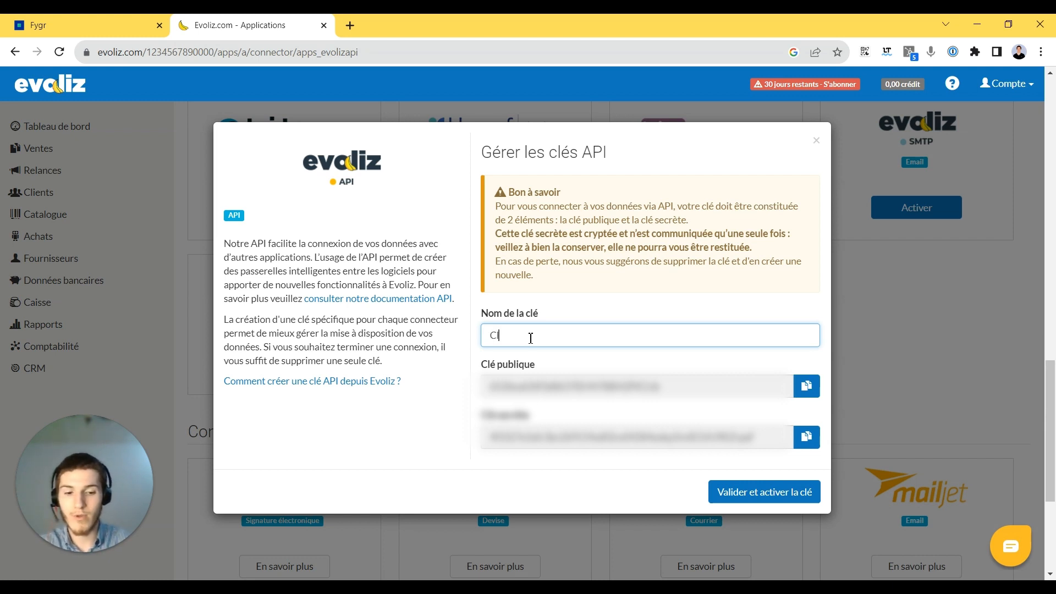
pyautogui.write('é Fygr')
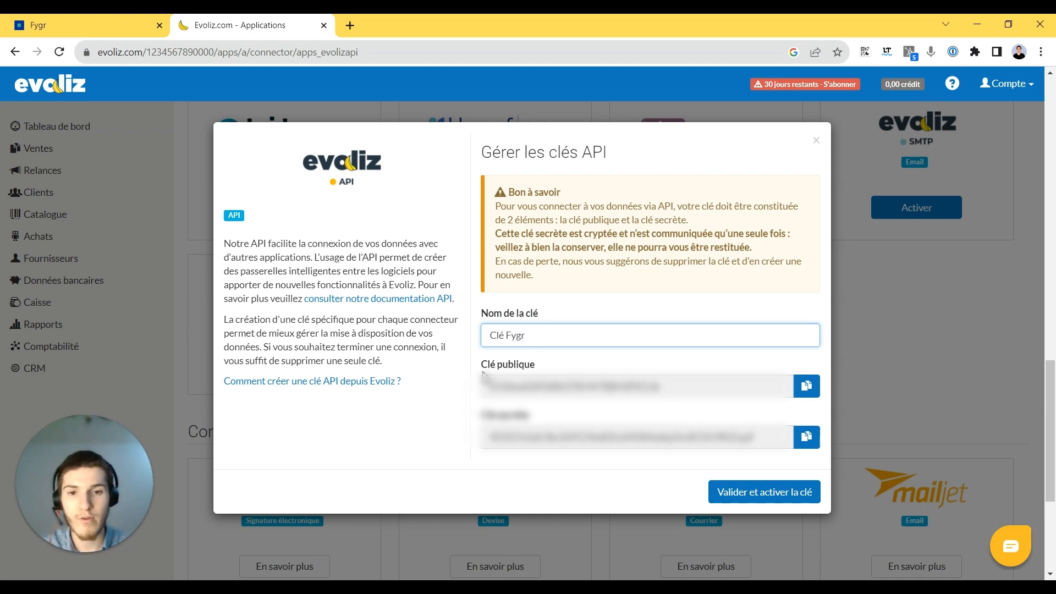
# - Copy the new public API key from Evoliz and paste it into Fygr's "Clef API publique" field
pyautogui.click(811, 397)
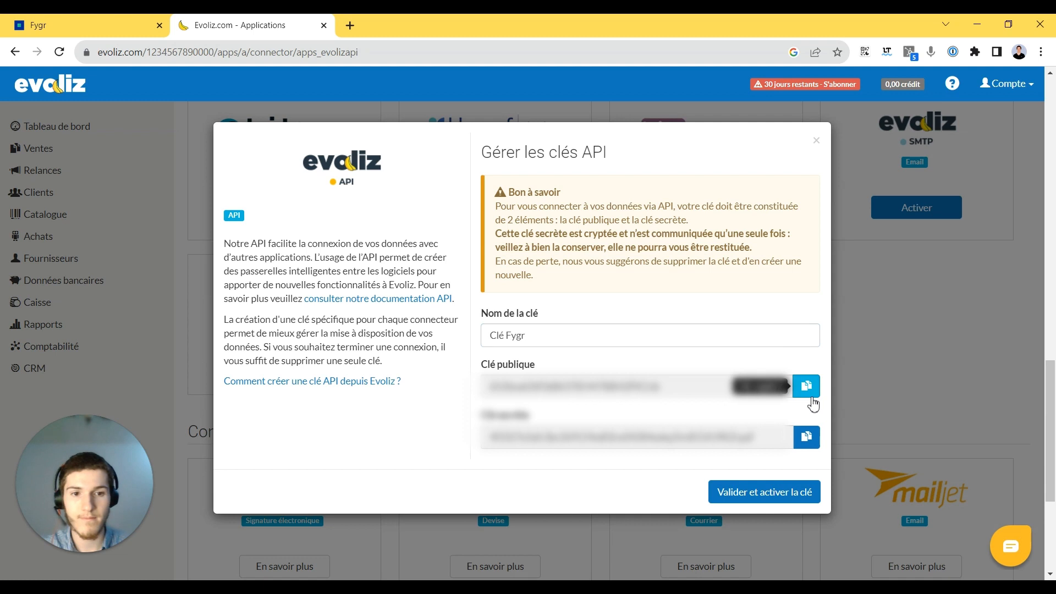
pyautogui.click(121, 23)
pyautogui.click(492, 215)
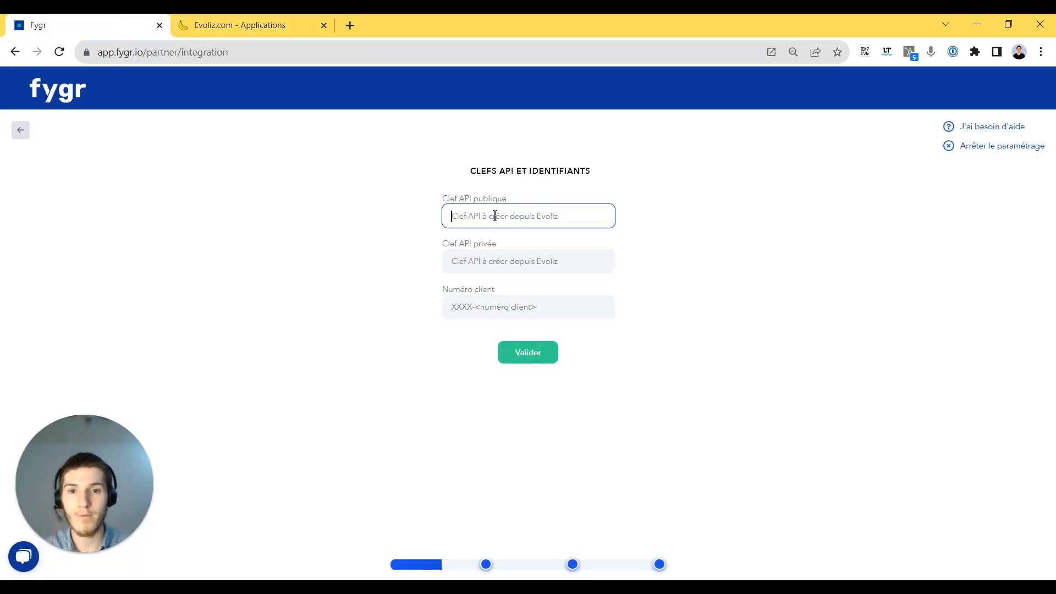
pyautogui.rightClick(493, 215)
pyautogui.click(584, 325)
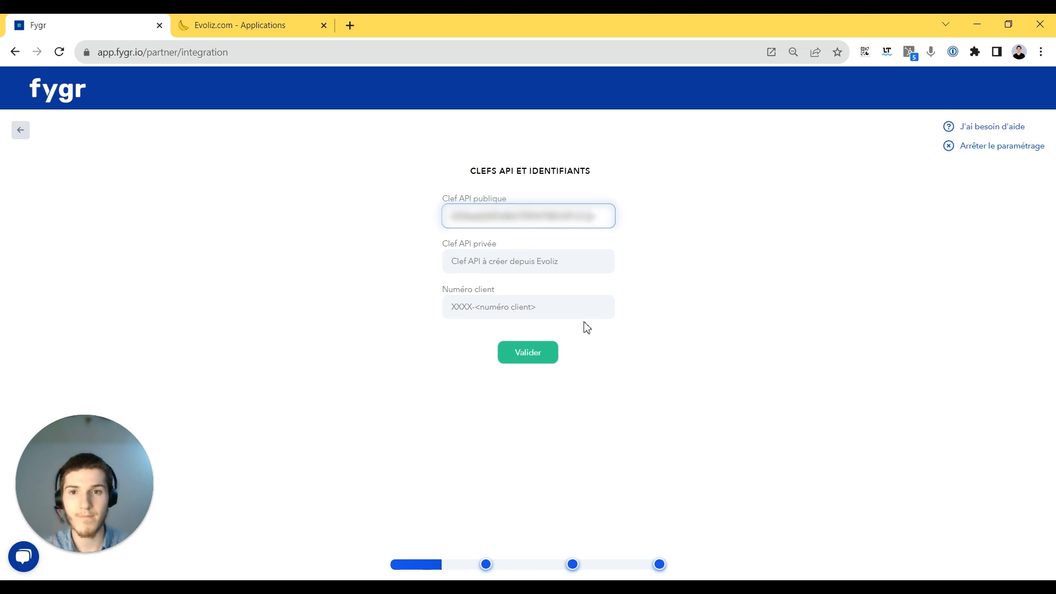
# - Copy the private API key from Evoliz and paste it into Fygr's "Clef API privée" field
pyautogui.click(222, 20)
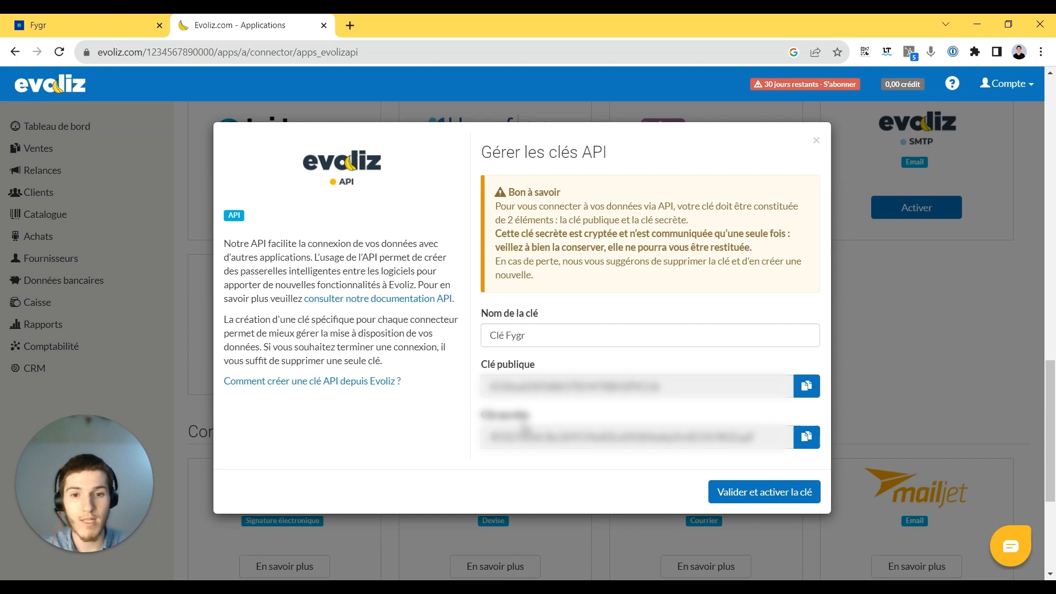
pyautogui.click(807, 436)
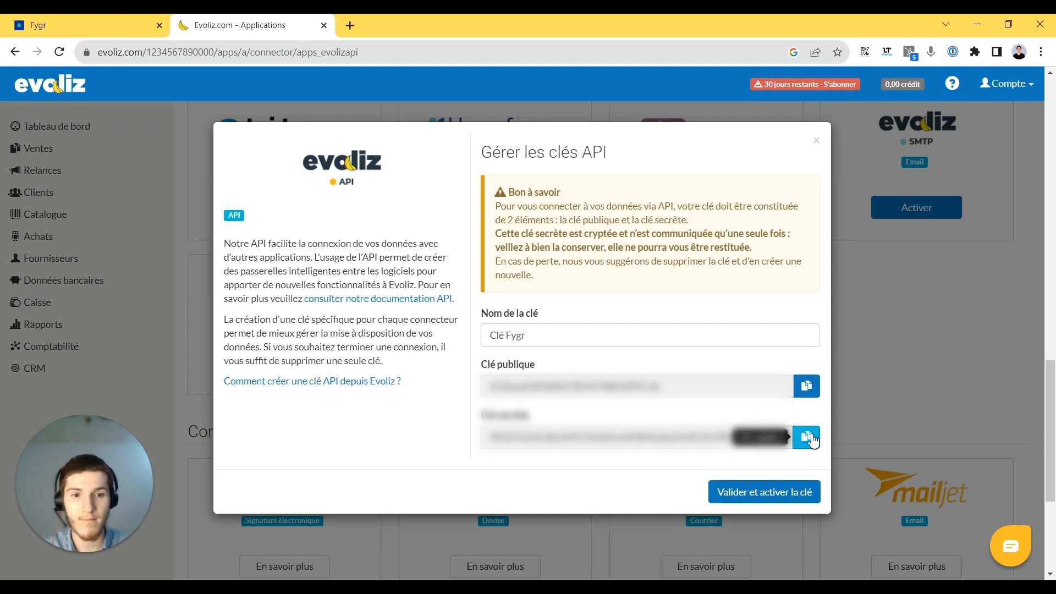
pyautogui.click(64, 21)
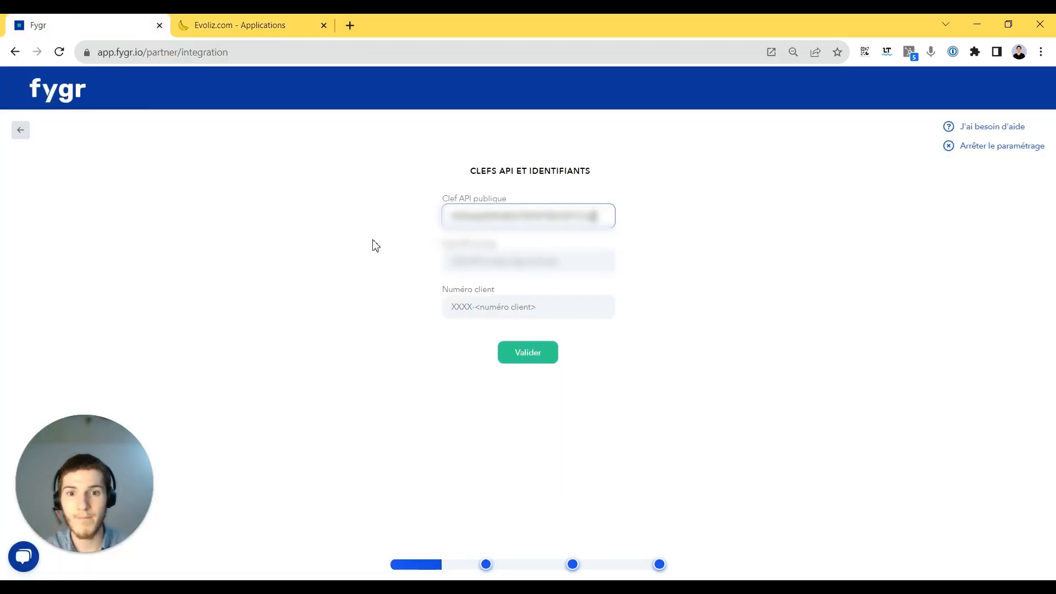
pyautogui.rightClick(476, 264)
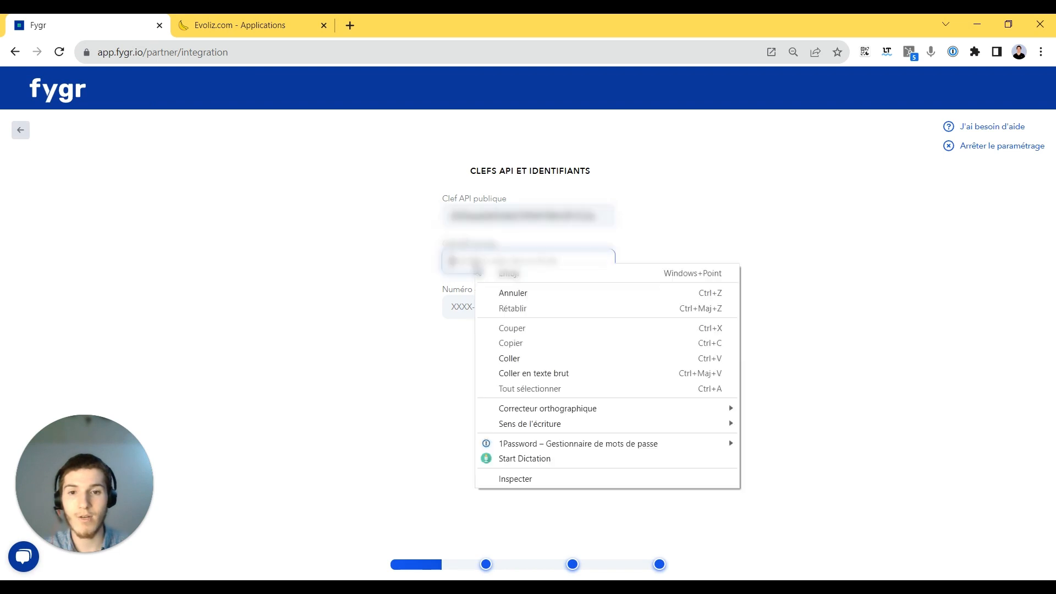
pyautogui.click(568, 375)
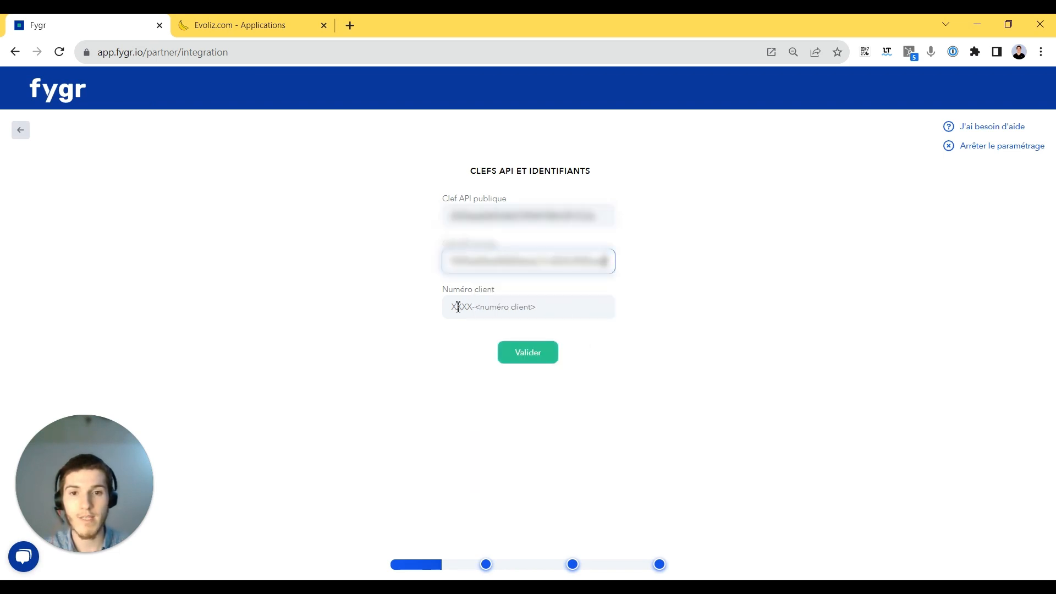
# - Copy the customer number from Evoliz's help information and paste it into Fygr's "Numéro client" field
pyautogui.click(222, 18)
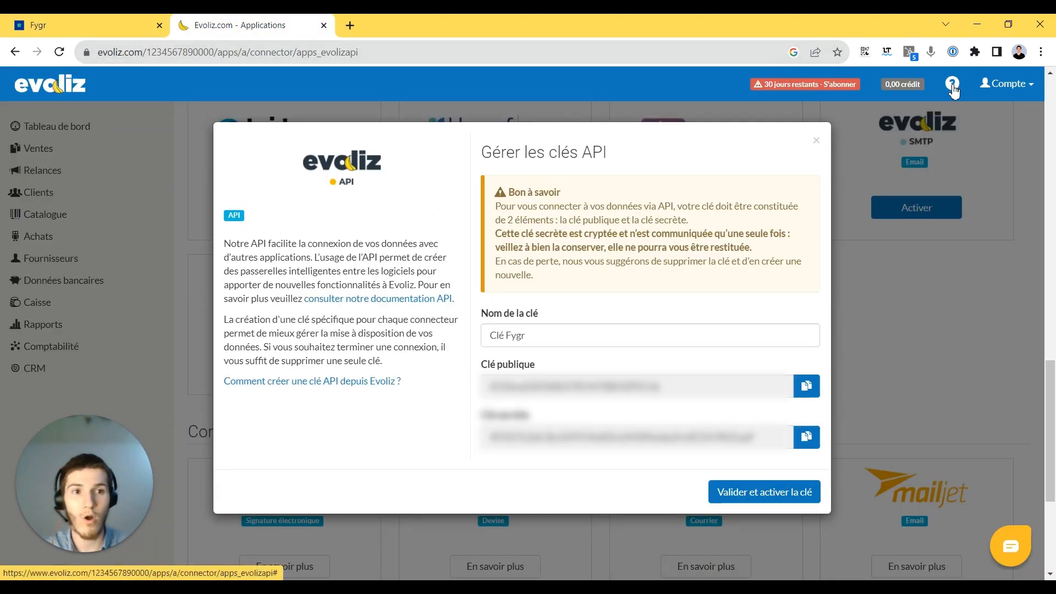
pyautogui.click(952, 86)
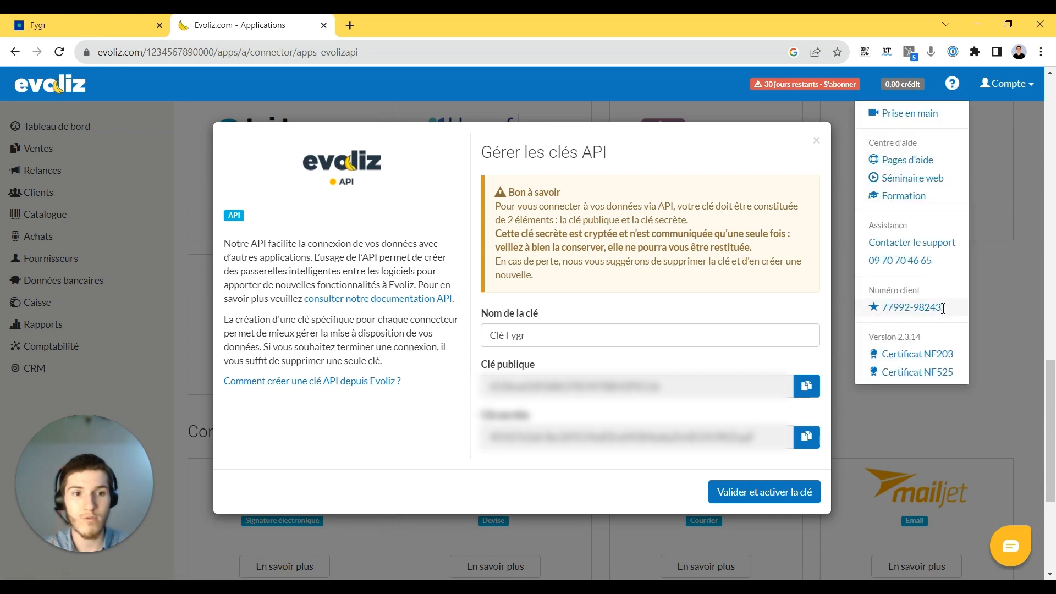
pyautogui.moveTo(942, 309); pyautogui.dragTo(882, 309)
pyautogui.click(952, 85)
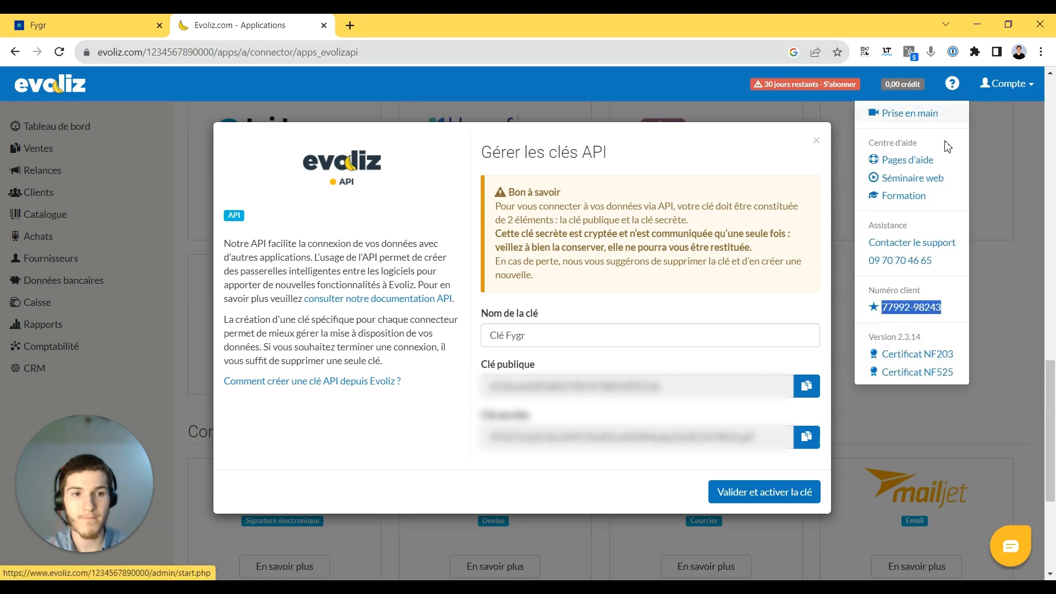
pyautogui.rightClick(910, 314)
pyautogui.click(901, 322)
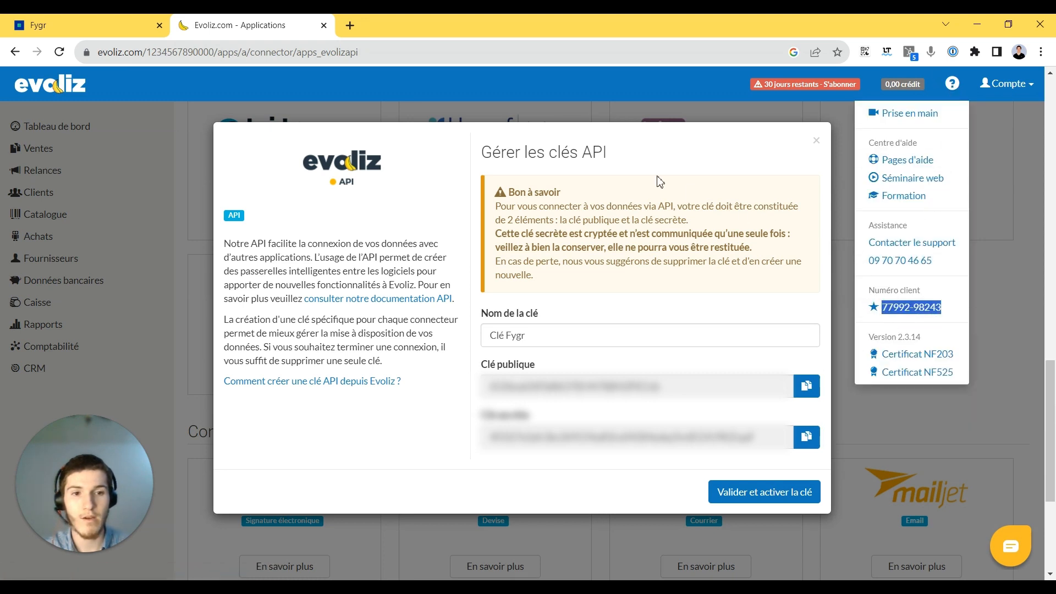
pyautogui.click(137, 21)
pyautogui.click(556, 302)
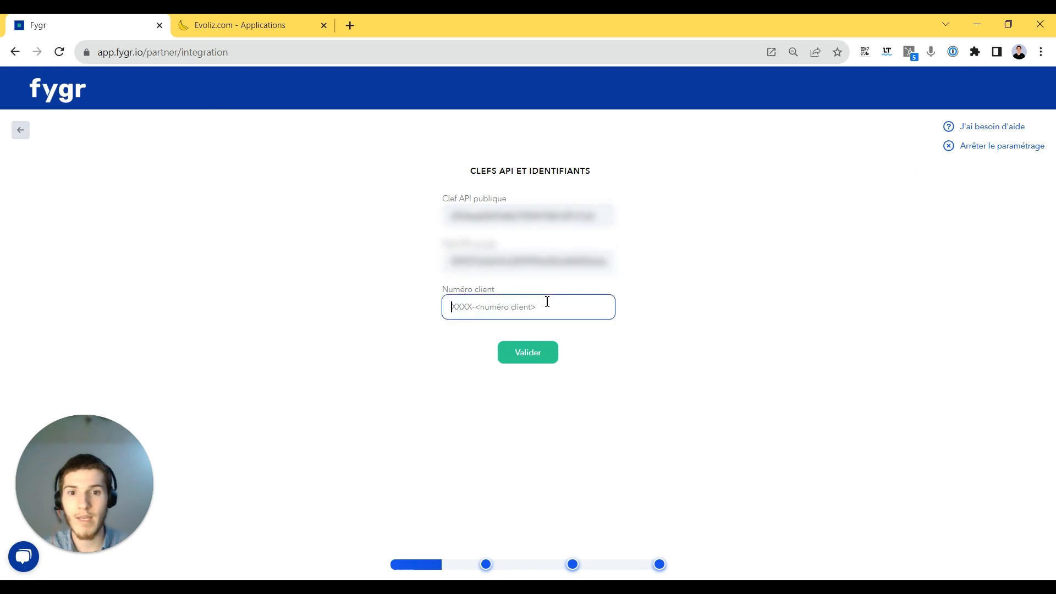
pyautogui.rightClick(508, 308)
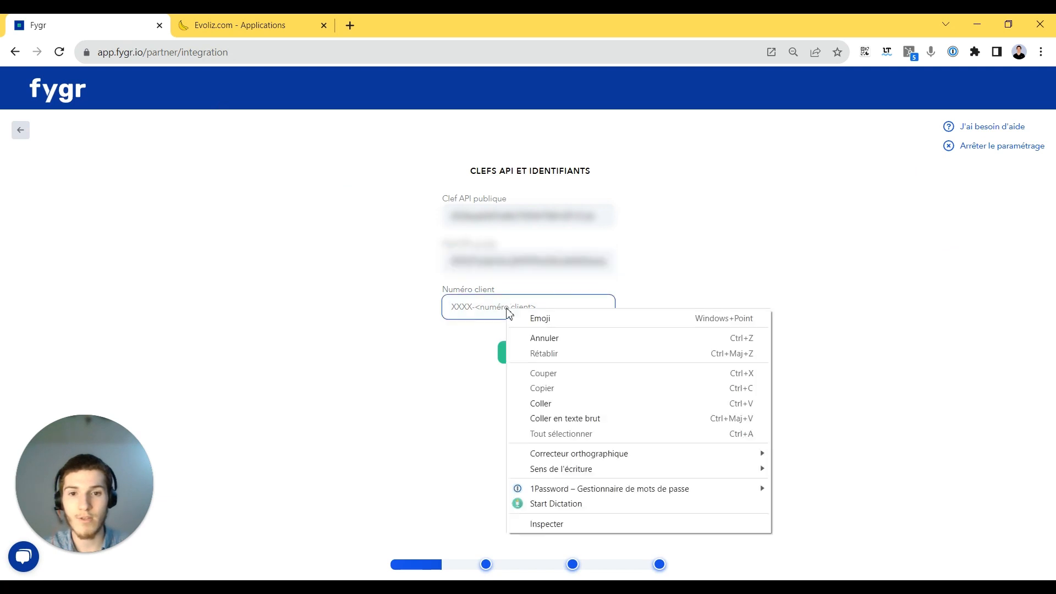
pyautogui.click(623, 419)
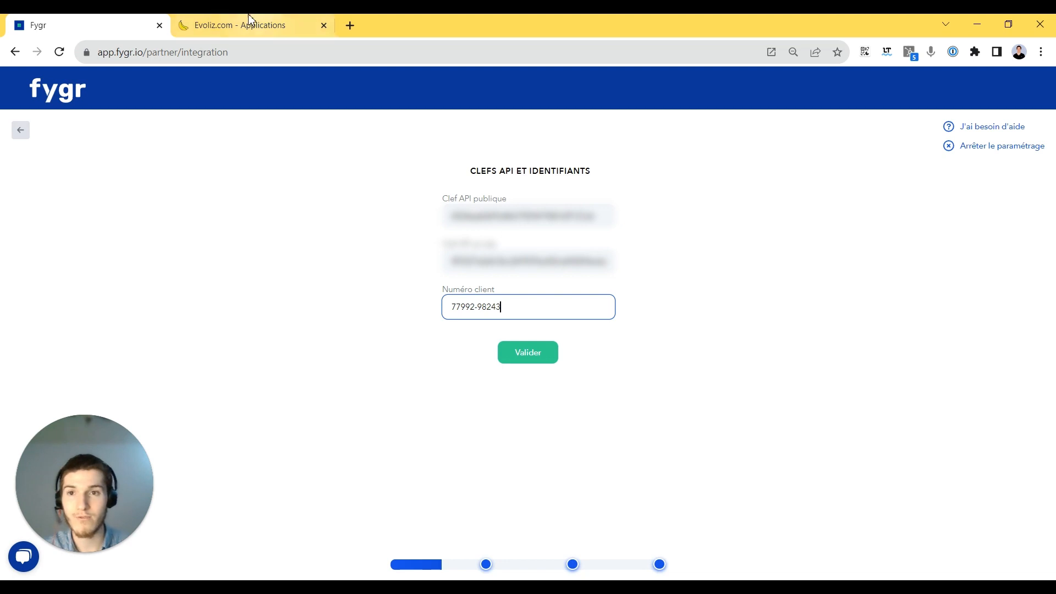
# - Validate and activate the Clé Fygr key in Evoliz, and submit the API keys and identifiers form in Fygr
pyautogui.click(237, 22)
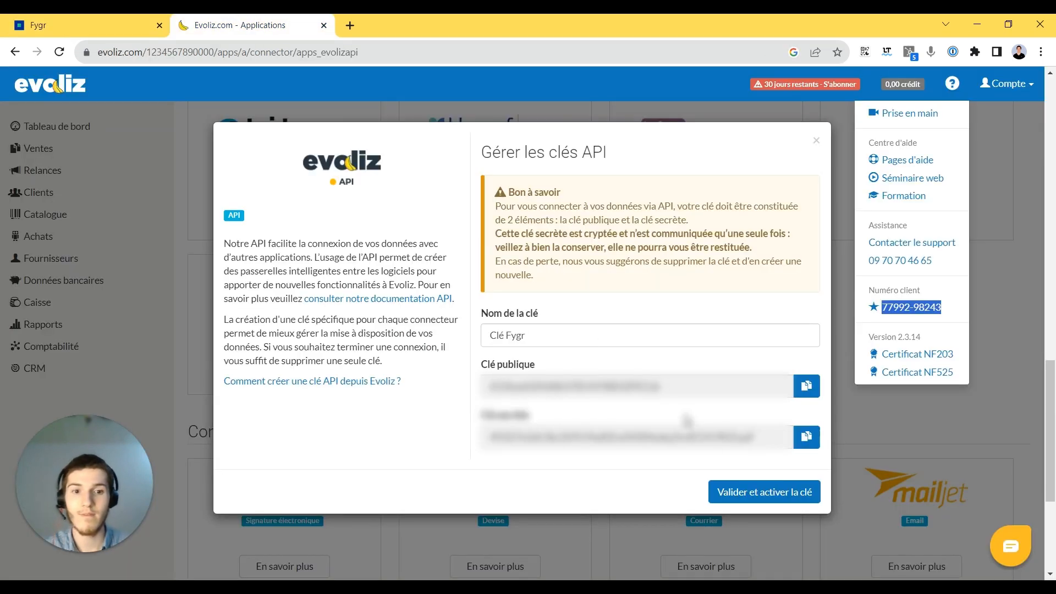
pyautogui.click(799, 502)
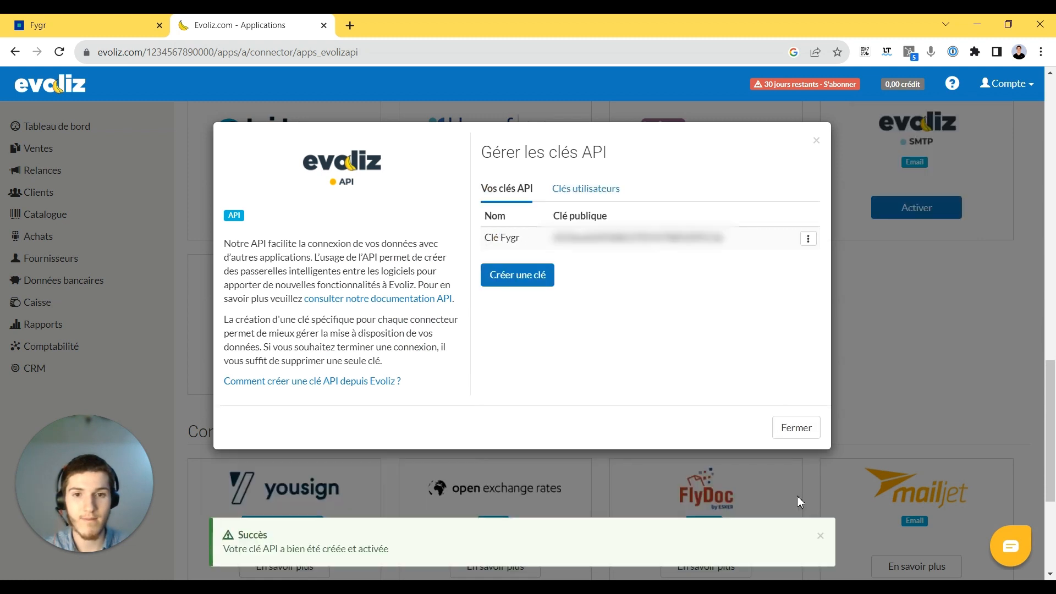
pyautogui.click(60, 21)
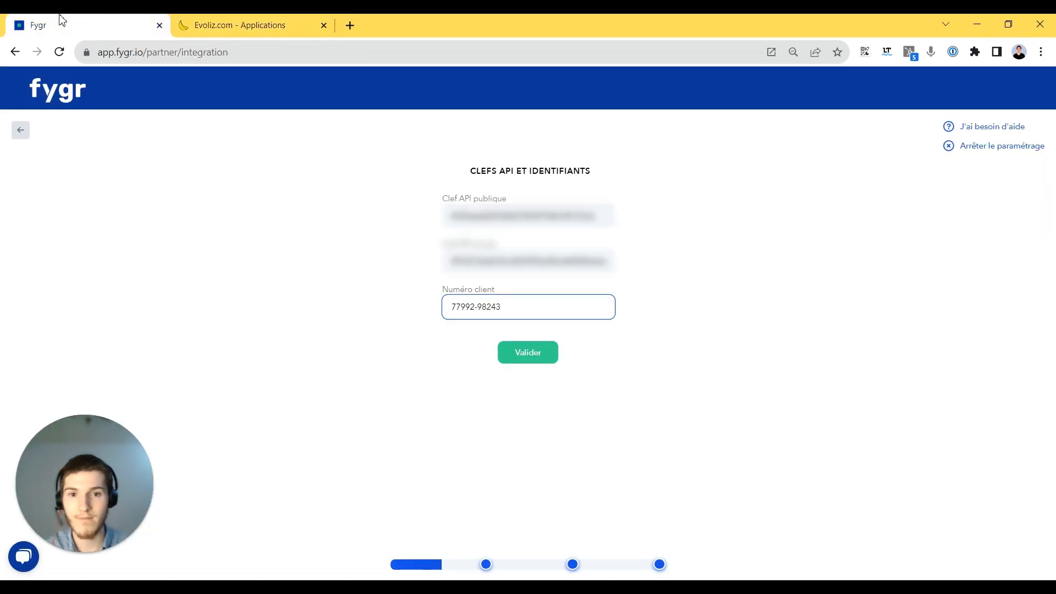
pyautogui.click(538, 365)
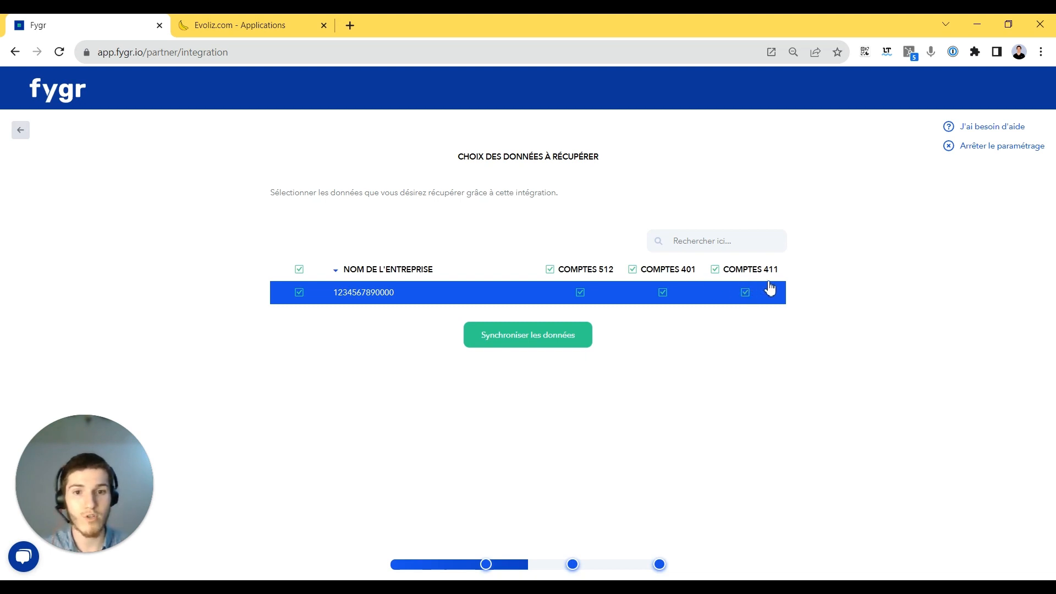
# - Synchronise the selected company data from Evoliz and open the Echéances invoice list
pyautogui.click(547, 345)
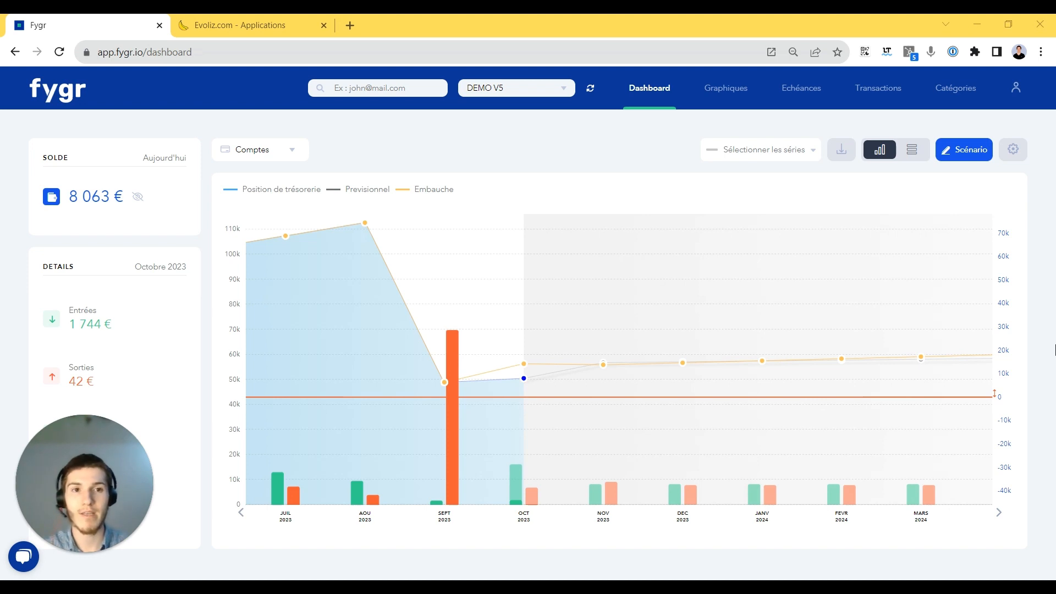
pyautogui.click(816, 97)
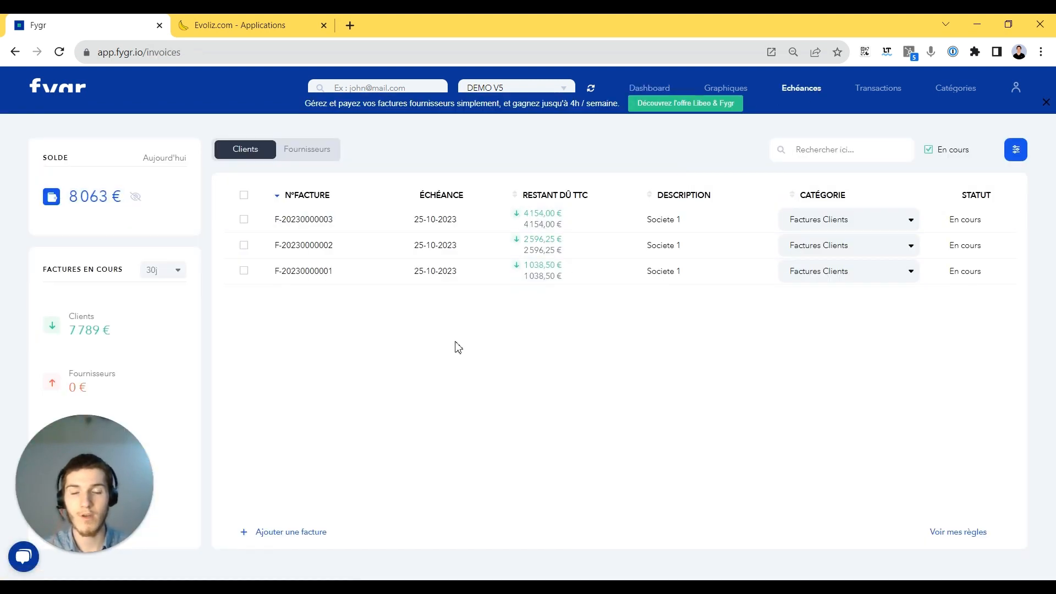
# - Show the dashboard as a table, expand Recettes and display the invoices behind the October 2023 Factures Clients forecast
pyautogui.click(652, 91)
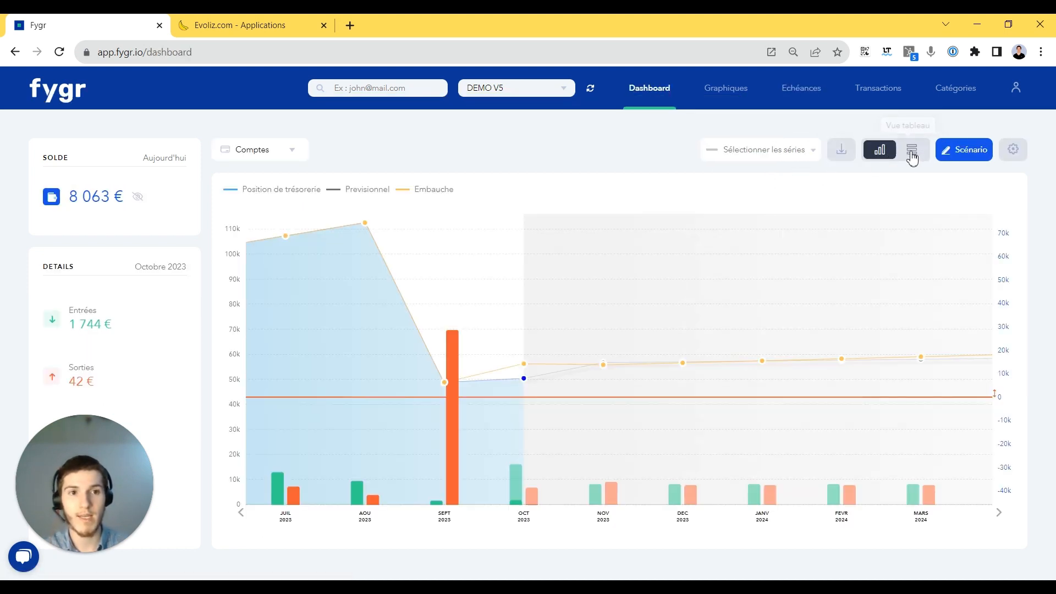
pyautogui.click(913, 153)
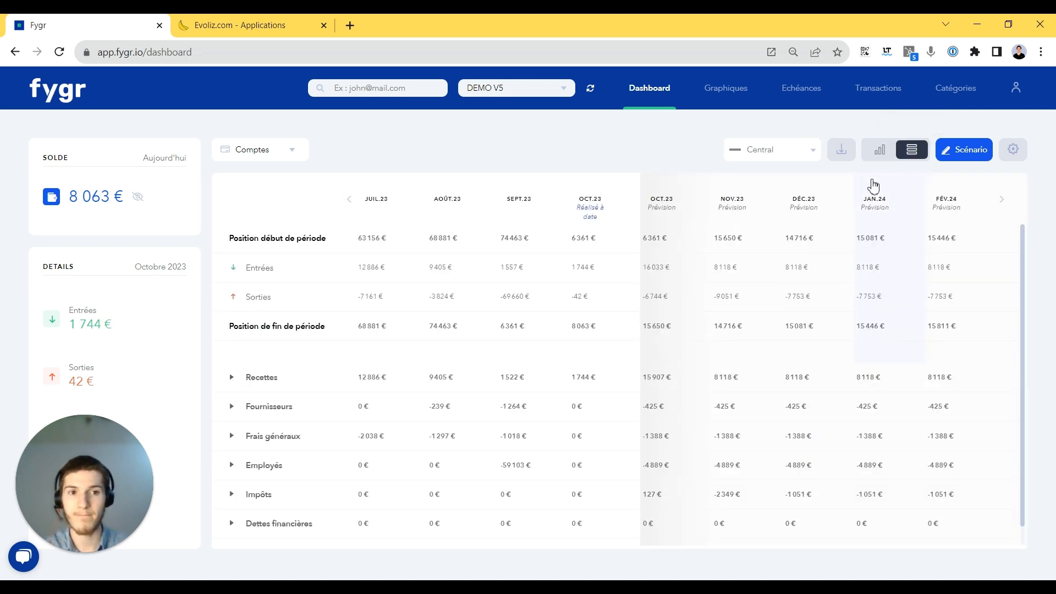
pyautogui.click(233, 381)
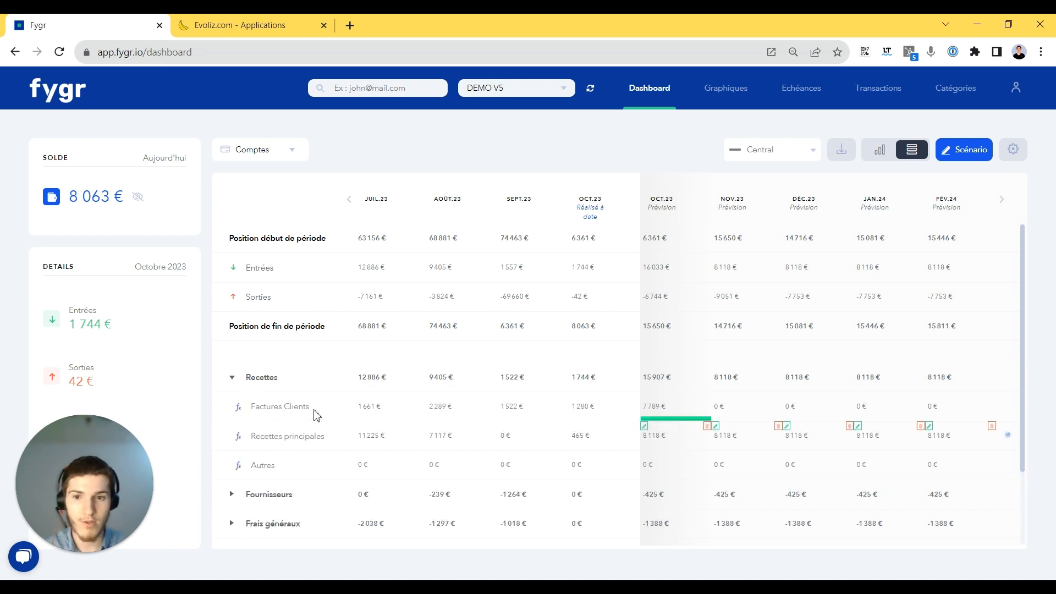
pyautogui.click(685, 426)
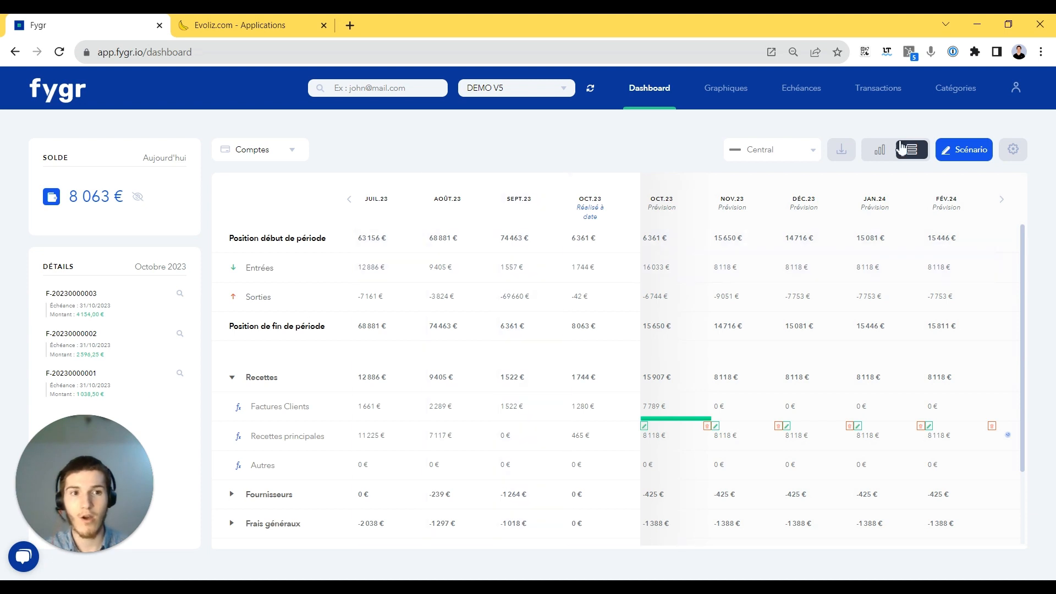
# - Check the evoliz connection and its last synchronisation among the connected banks, and return to the dashboard
pyautogui.click(1017, 91)
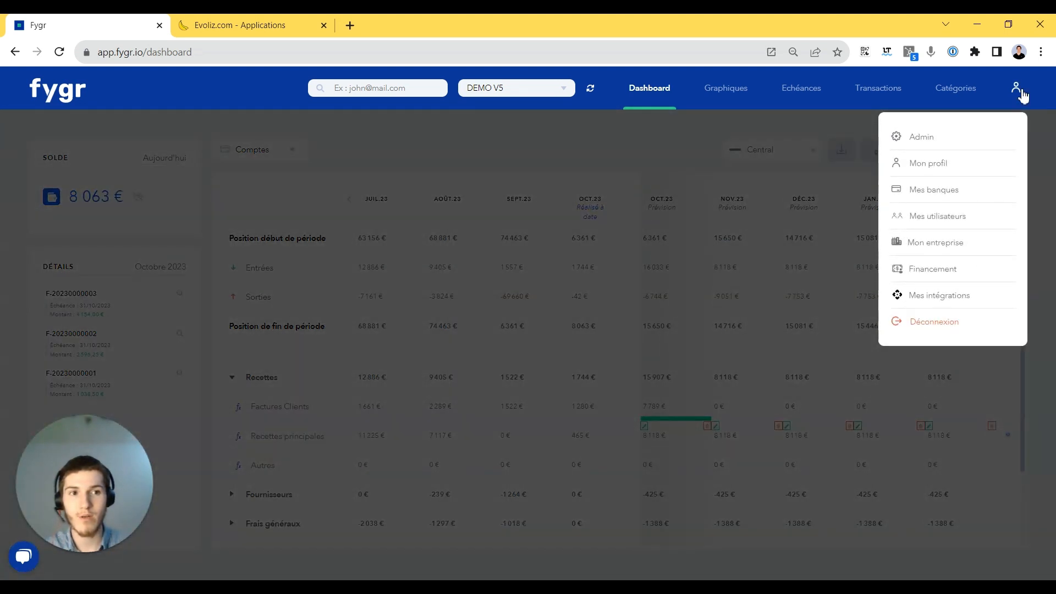
pyautogui.click(974, 202)
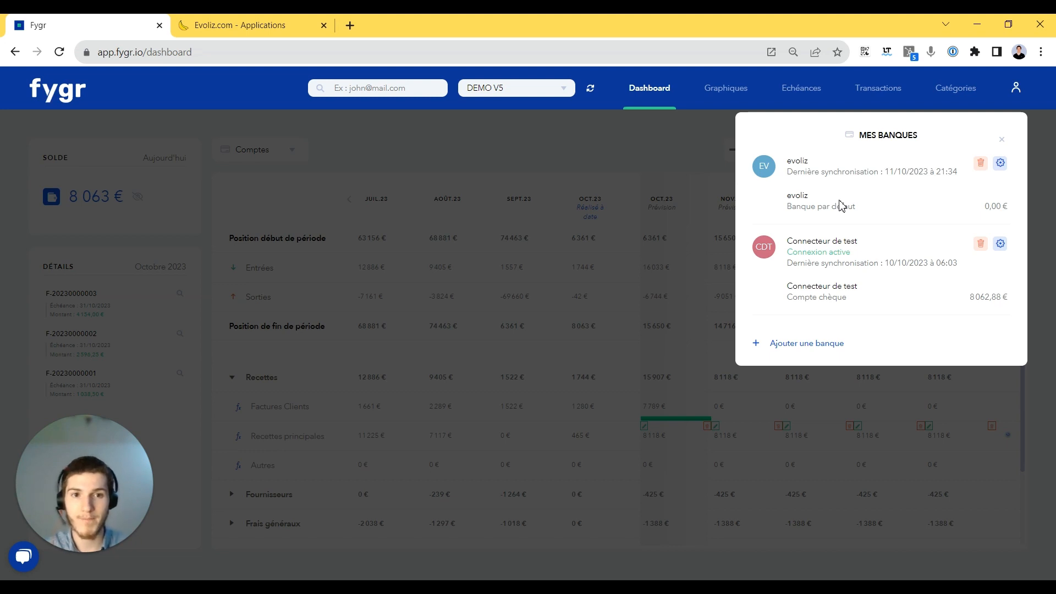
pyautogui.click(674, 155)
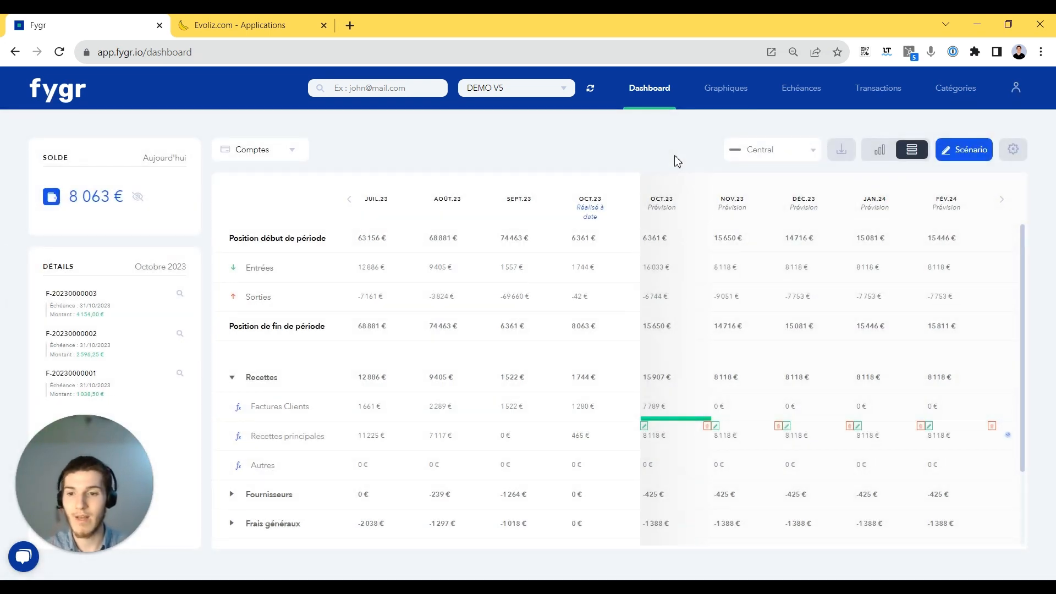